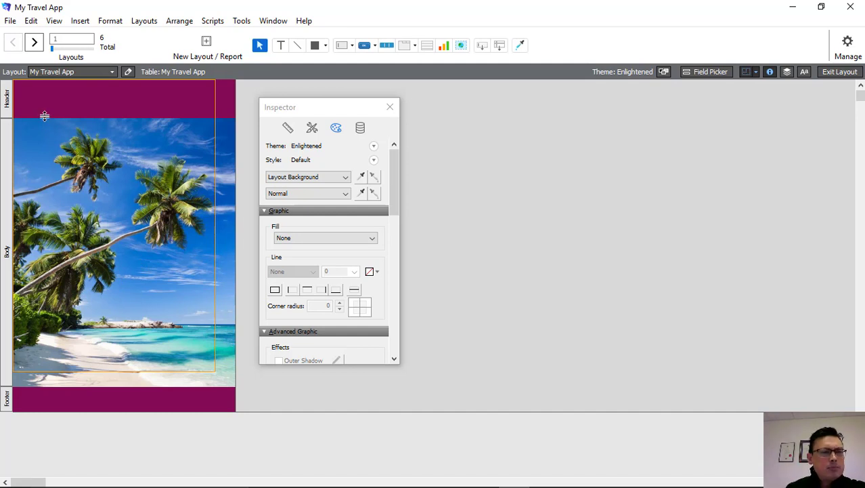
# Draw a wide rectangle across the middle of the layout's header with the Rectangle shape tool
pyautogui.click(325, 46)
pyautogui.click(324, 47)
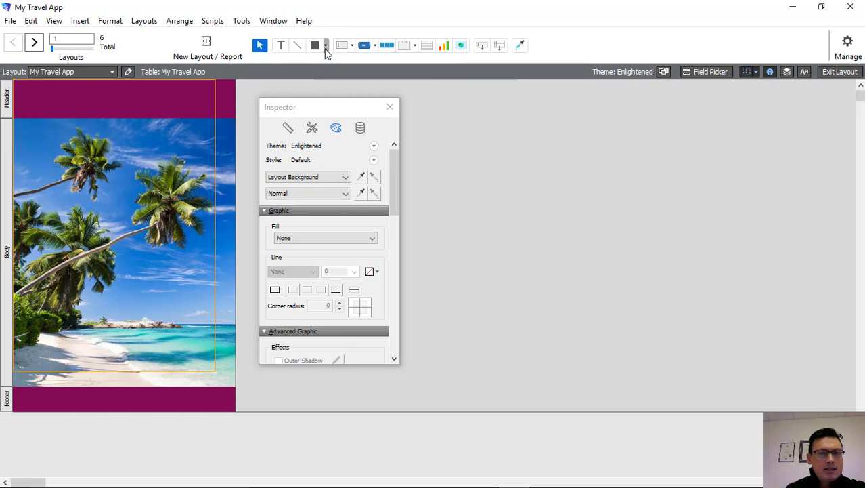
pyautogui.click(314, 46)
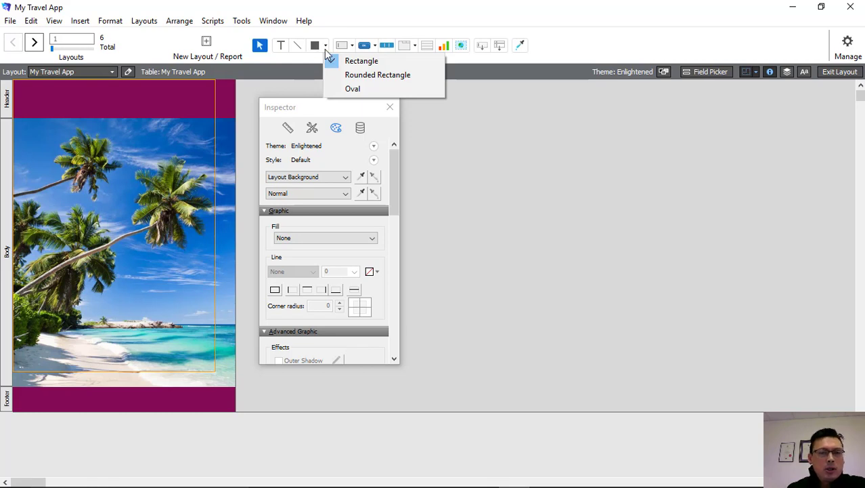
pyautogui.click(352, 61)
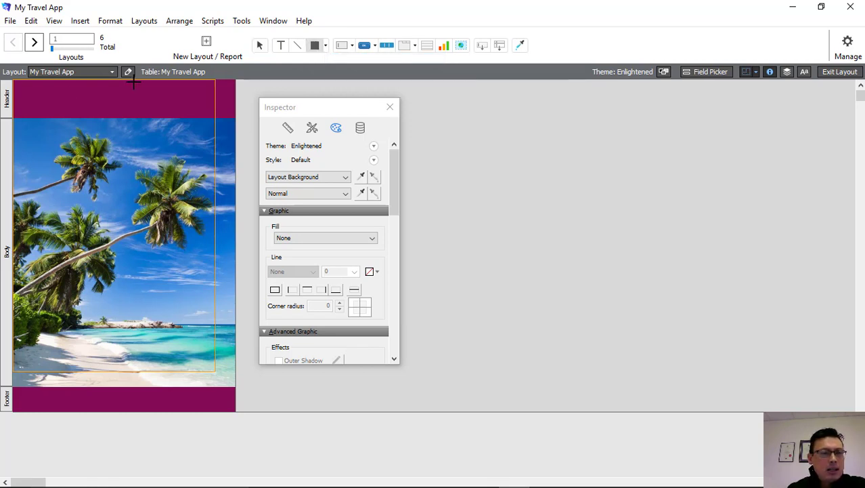
pyautogui.moveTo(46, 83)
pyautogui.mouseDown()
pyautogui.moveTo(98, 102)
pyautogui.moveTo(202, 111)
pyautogui.mouseUp()
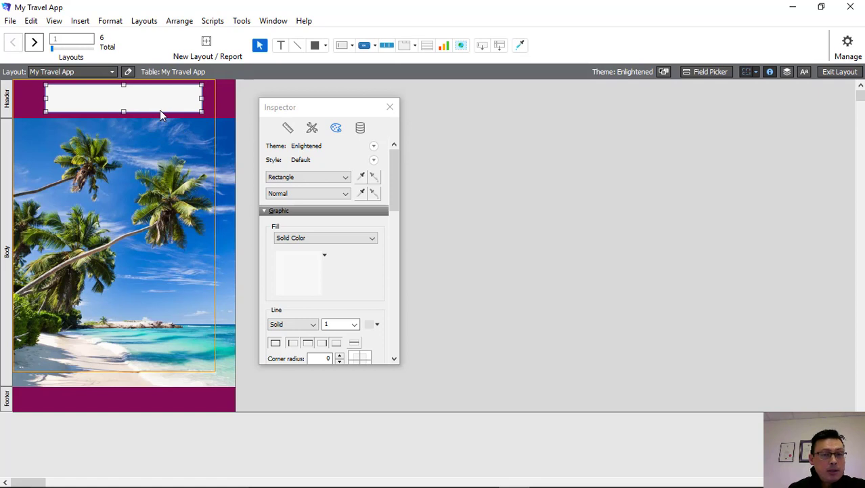
# Close the Inspector and reopen it on the rectangle's appearance settings
pyautogui.click(338, 134)
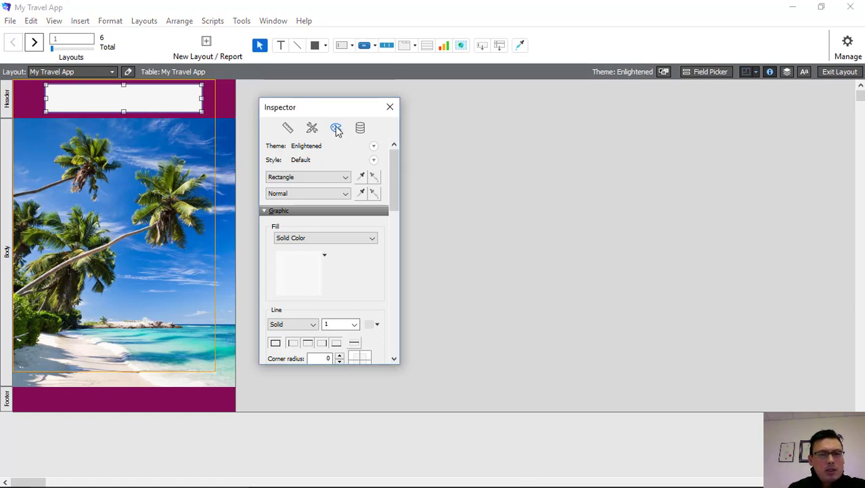
pyautogui.click(390, 109)
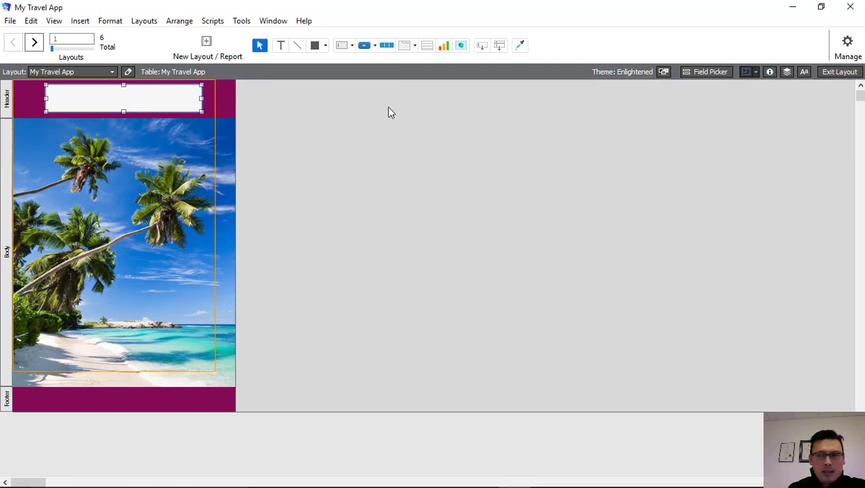
pyautogui.click(772, 78)
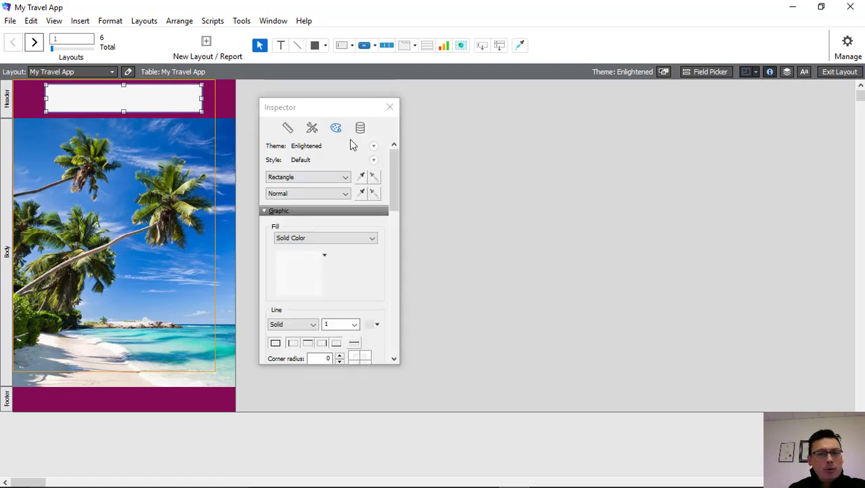
pyautogui.click(339, 132)
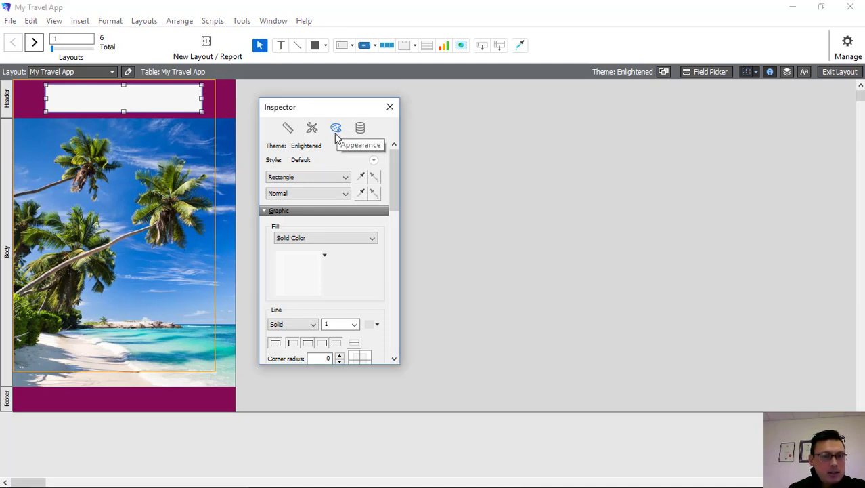
# Set the header rectangle's corner radius to 3
pyautogui.moveTo(393, 162); pyautogui.dragTo(390, 197)
pyautogui.click(328, 231)
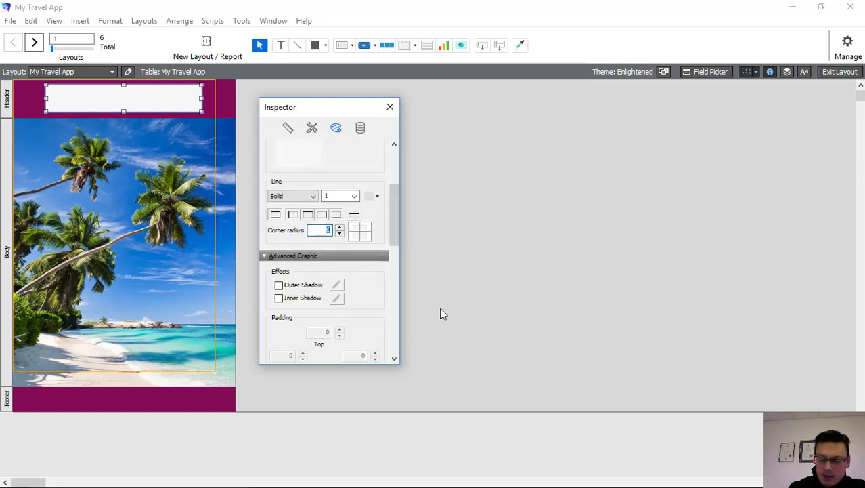
pyautogui.write('3')
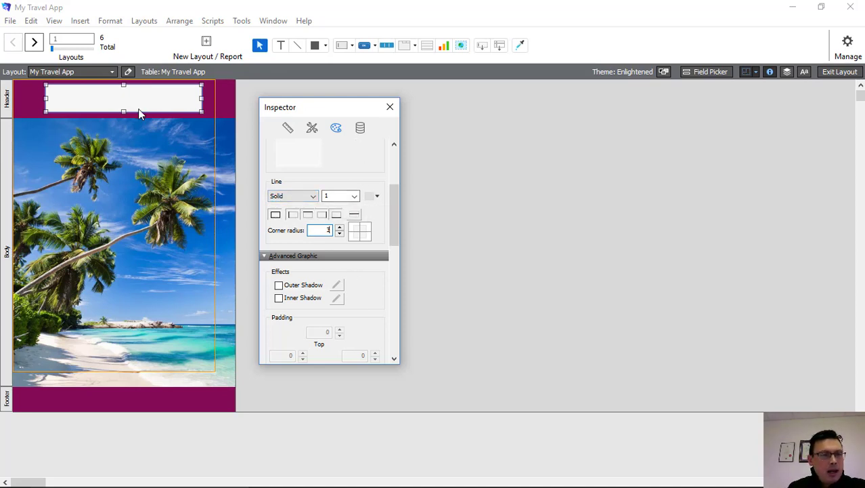
# Set the header rectangle's solid fill color to white and deselect the rectangle
pyautogui.moveTo(396, 216)
pyautogui.mouseDown()
pyautogui.moveTo(394, 177)
pyautogui.moveTo(392, 199)
pyautogui.mouseUp()
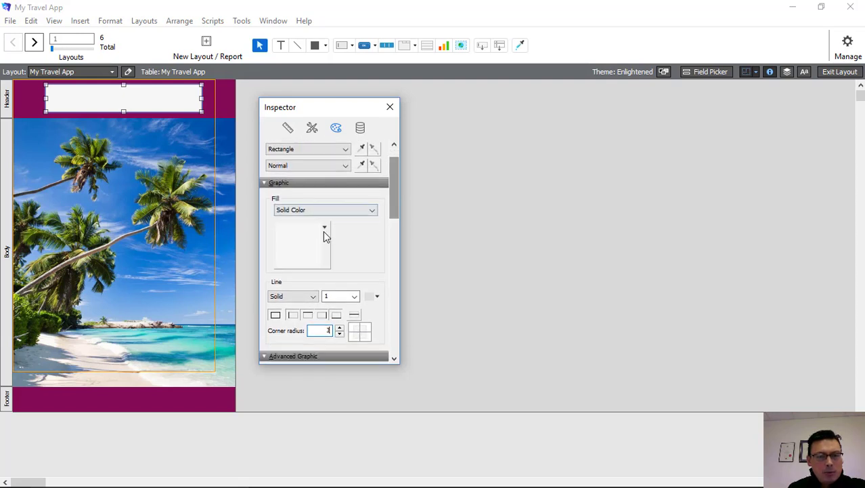
pyautogui.click(324, 232)
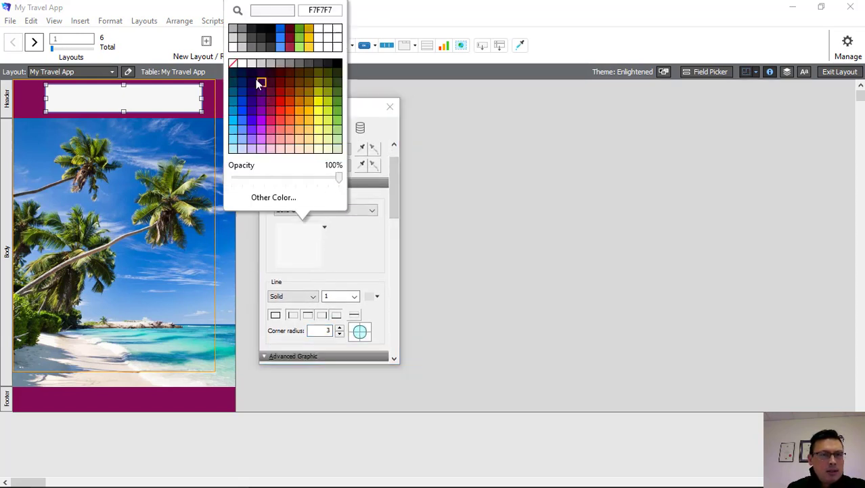
pyautogui.click(252, 66)
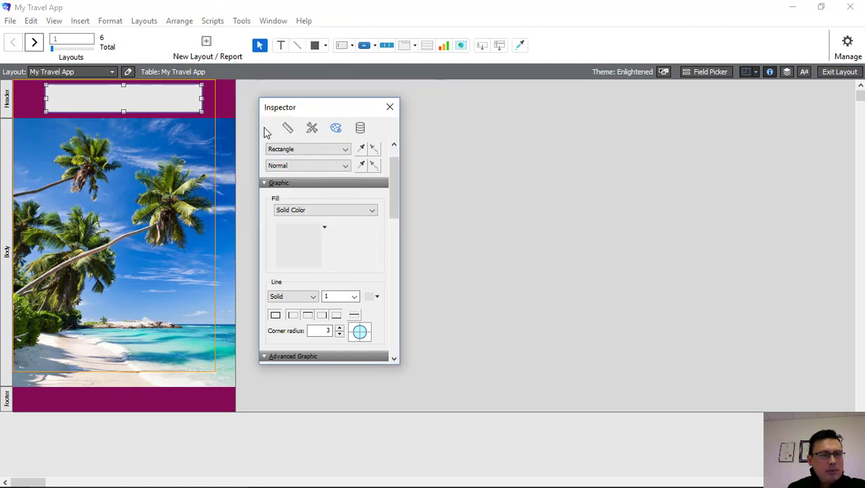
pyautogui.click(330, 242)
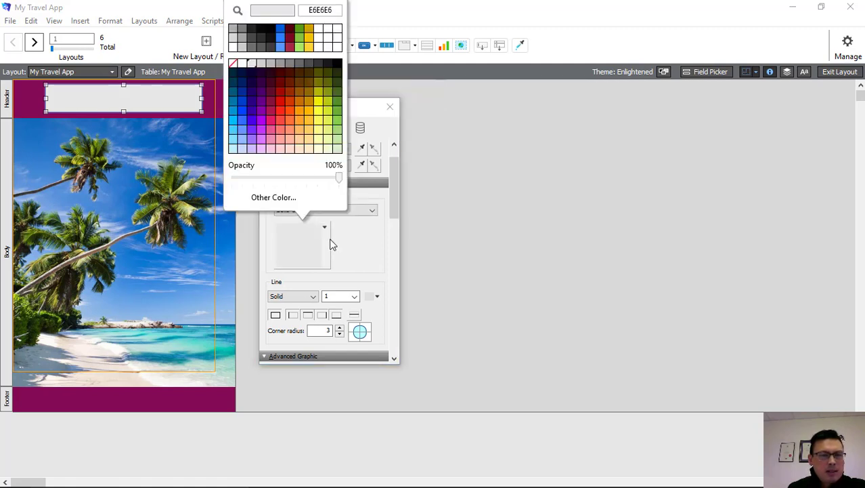
pyautogui.click(234, 46)
pyautogui.click(232, 98)
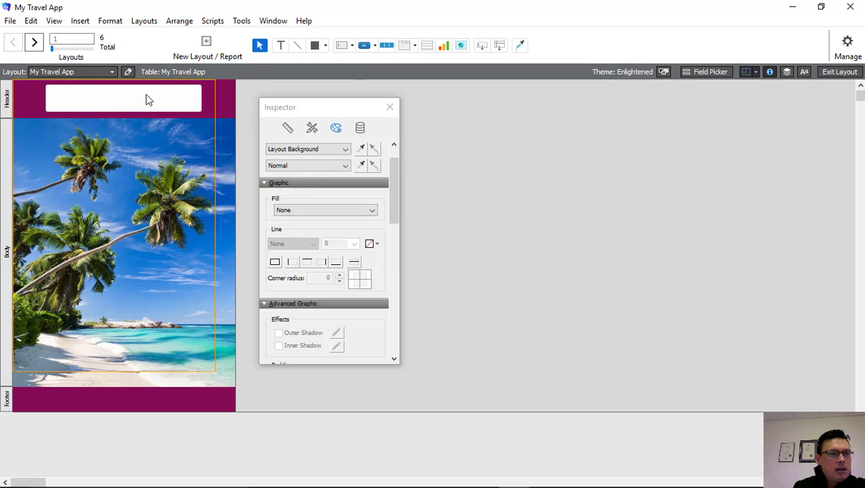
# Add the title text "My Holiday App" on the white rectangle in the header
pyautogui.click(282, 47)
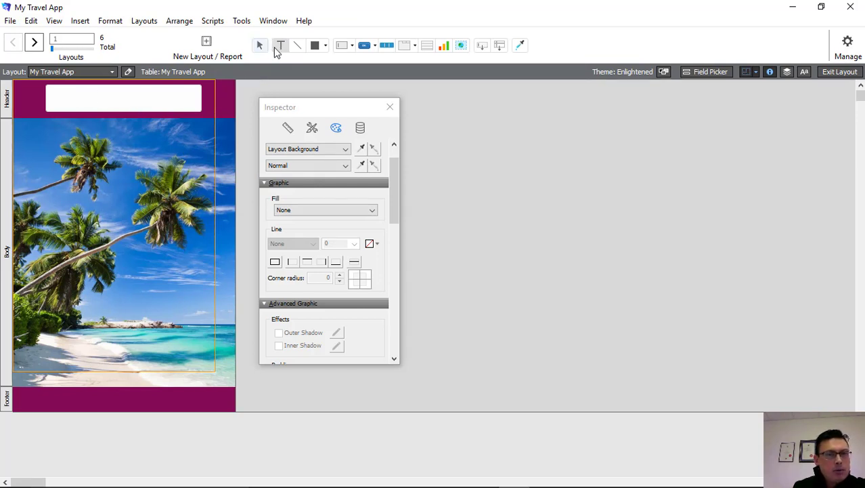
pyautogui.click(71, 107)
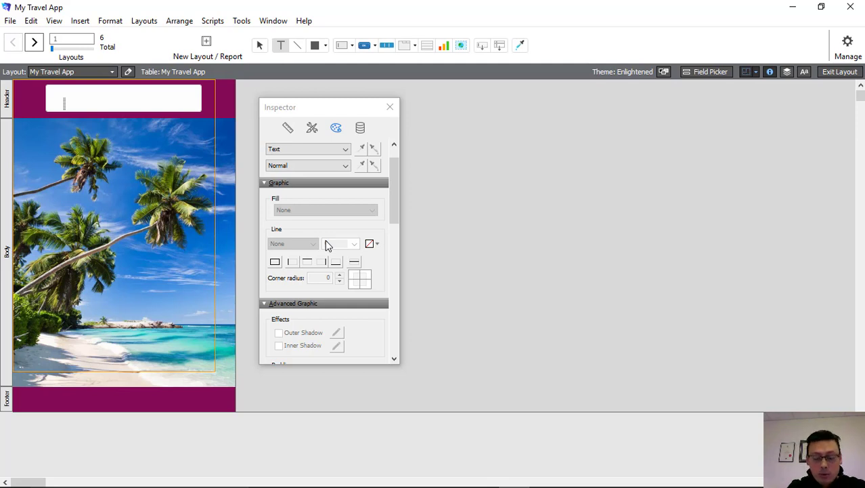
pyautogui.write('My Travel App')
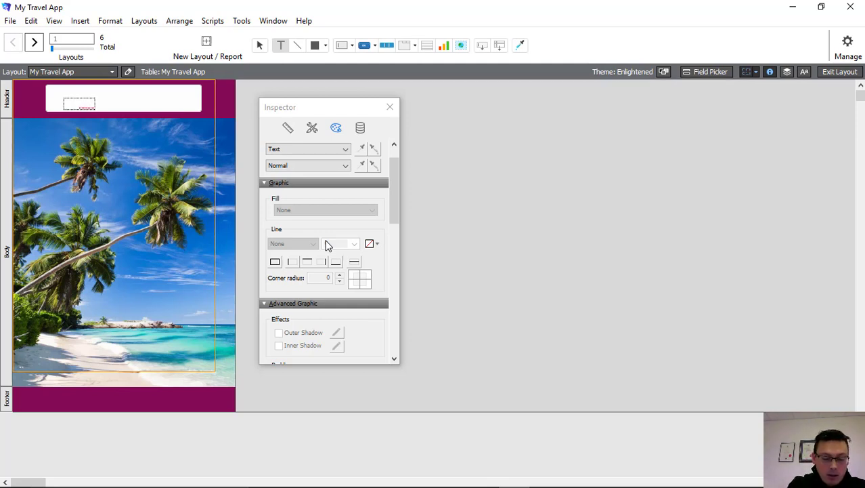
pyautogui.write('el App')
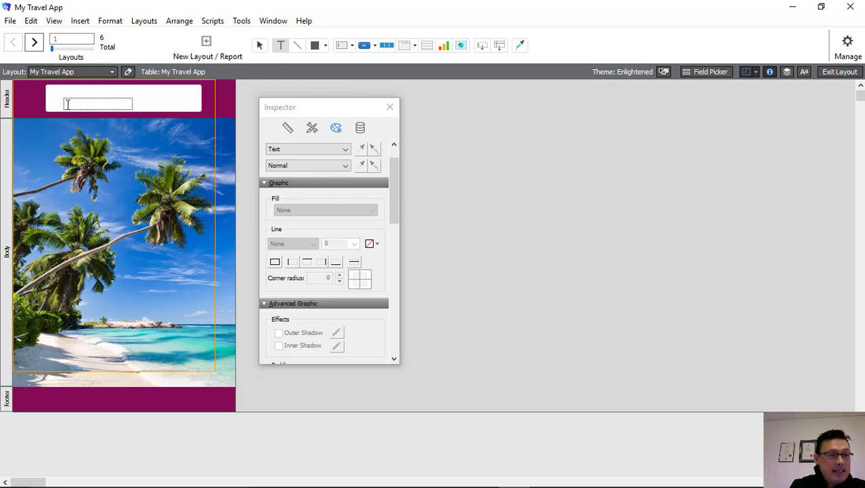
# Color the whole "My Holiday App" title with the saved custom maroon (red 132, green 11, blue 85)
pyautogui.moveTo(67, 104); pyautogui.dragTo(139, 103)
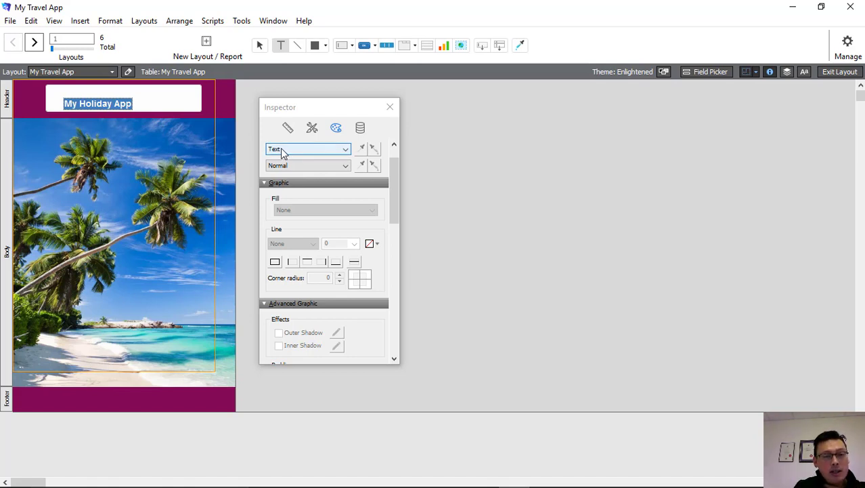
pyautogui.moveTo(309, 108); pyautogui.dragTo(306, 93)
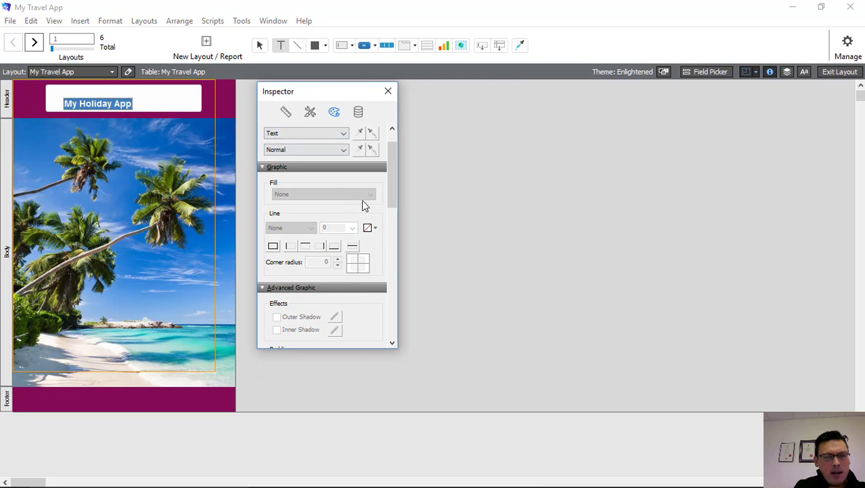
pyautogui.moveTo(395, 175); pyautogui.dragTo(383, 235)
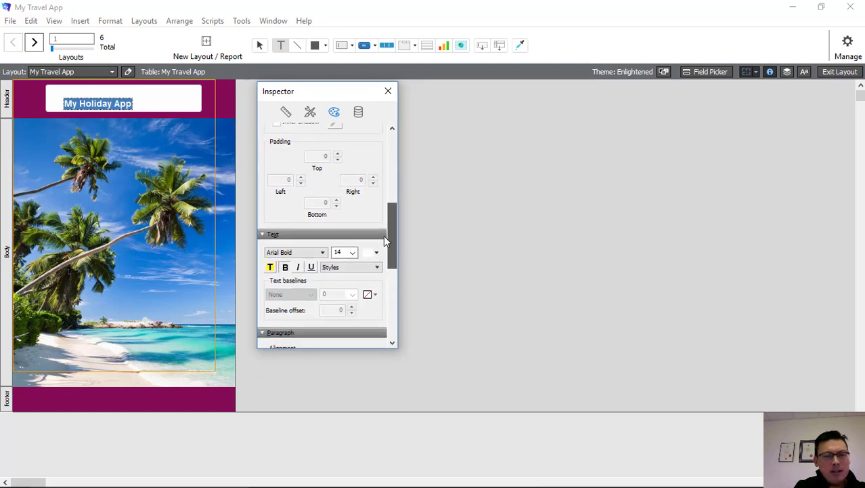
pyautogui.click(377, 253)
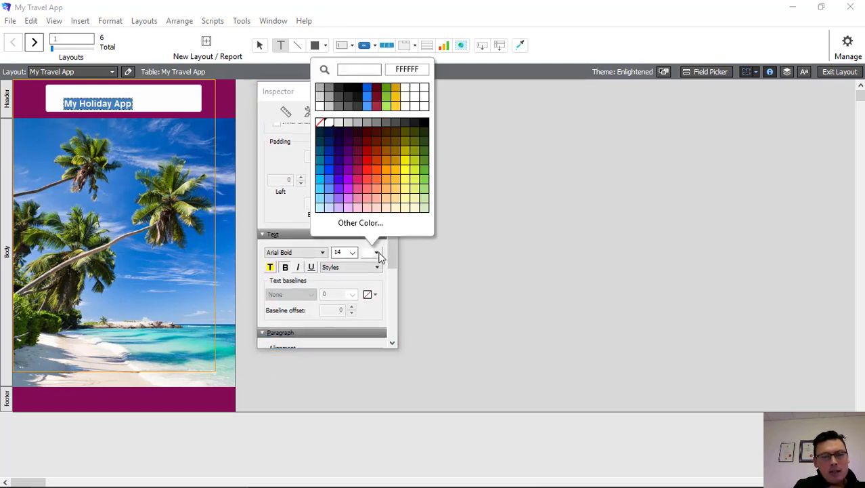
pyautogui.click(375, 224)
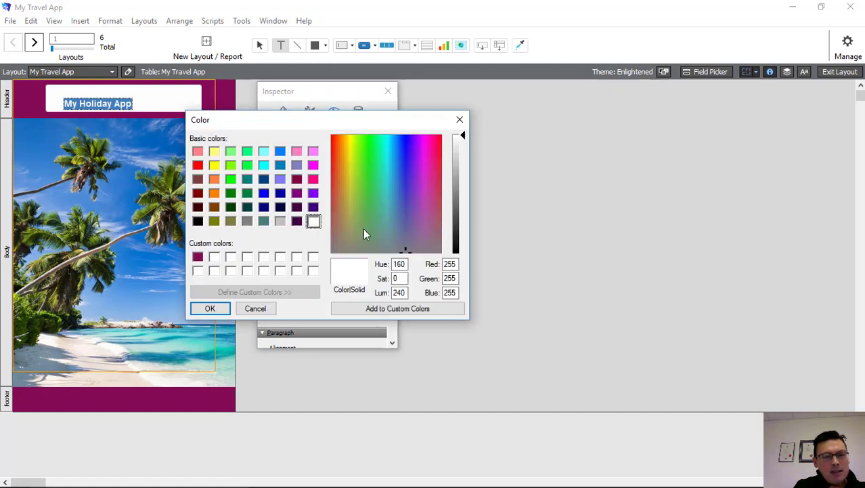
pyautogui.click(197, 256)
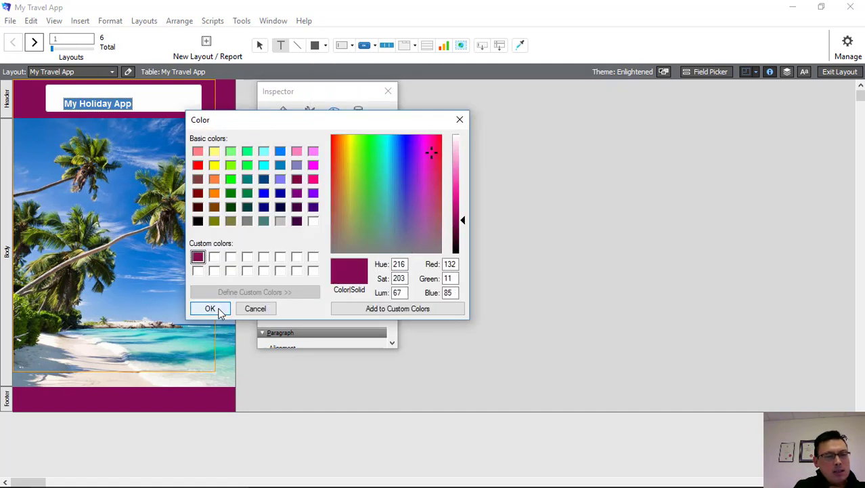
pyautogui.click(211, 309)
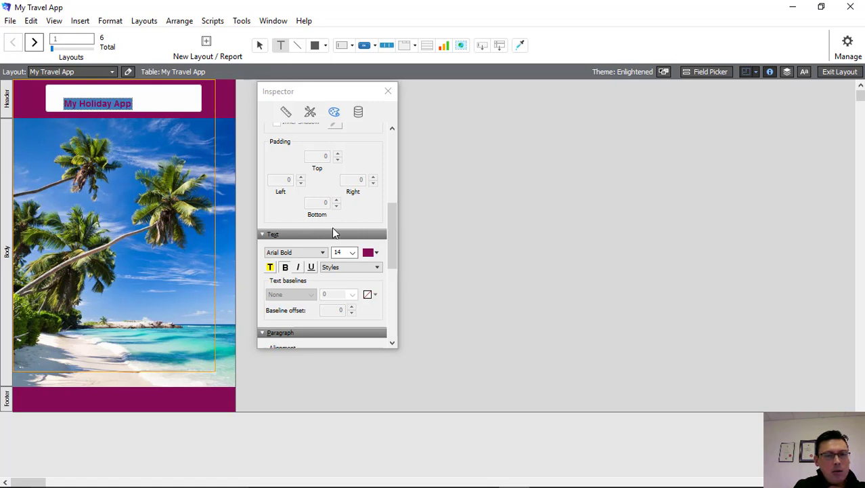
# Try font sizes 24 and 36 on the "My Holiday App" title and settle on 24
pyautogui.moveTo(392, 231); pyautogui.dragTo(376, 241)
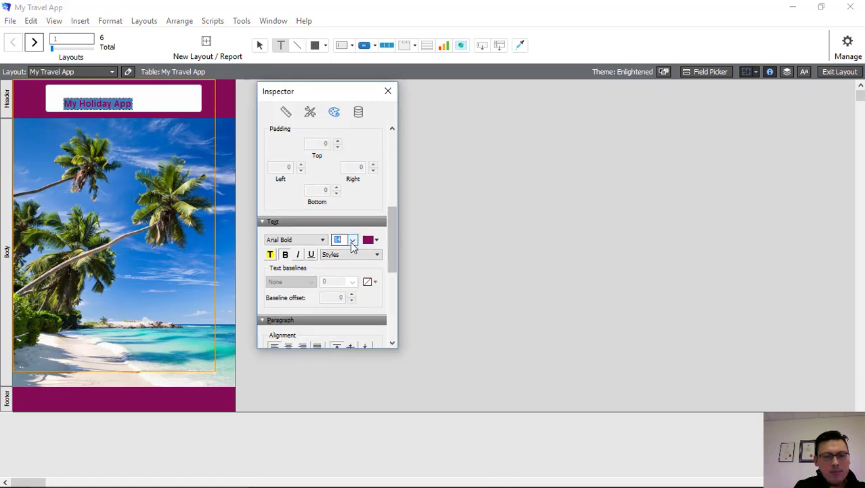
pyautogui.click(352, 239)
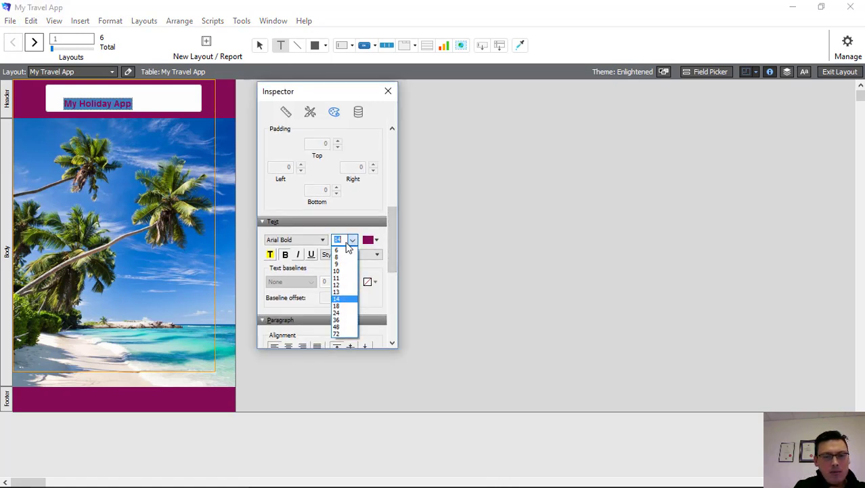
pyautogui.click(336, 313)
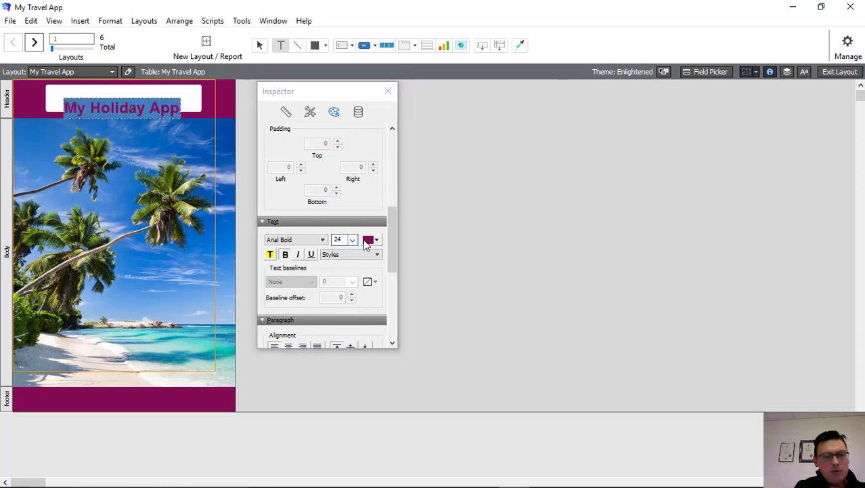
pyautogui.click(352, 240)
pyautogui.click(338, 320)
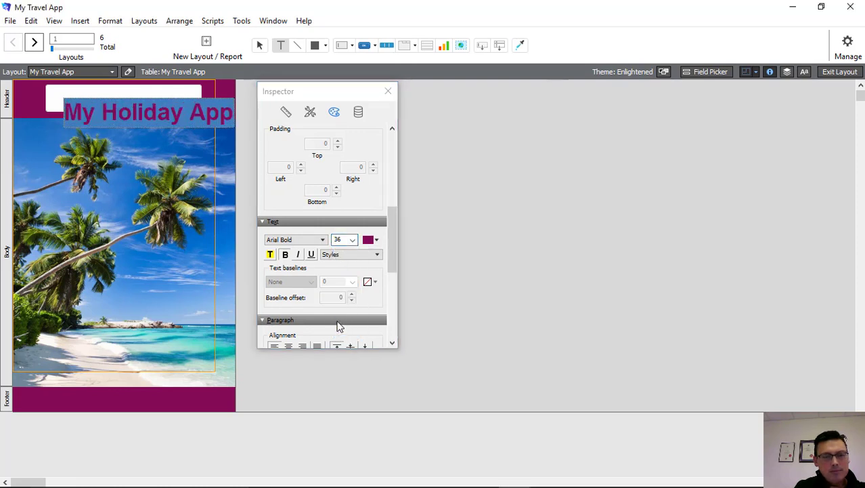
pyautogui.click(352, 240)
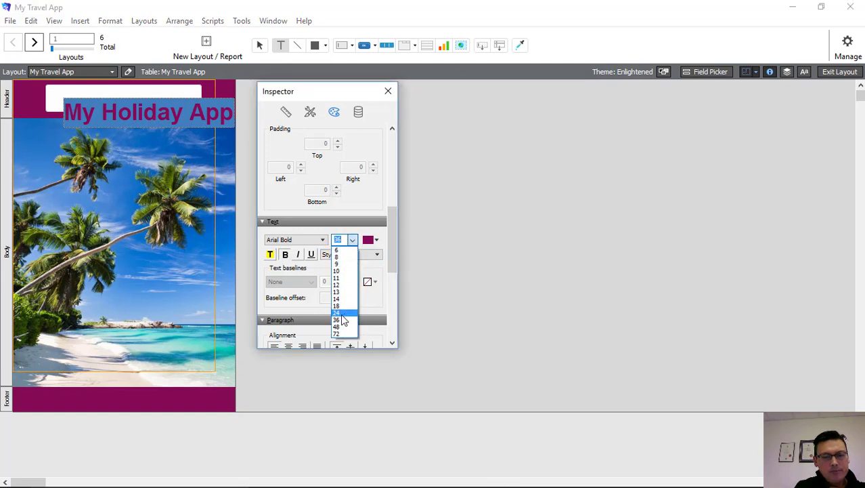
pyautogui.click(336, 313)
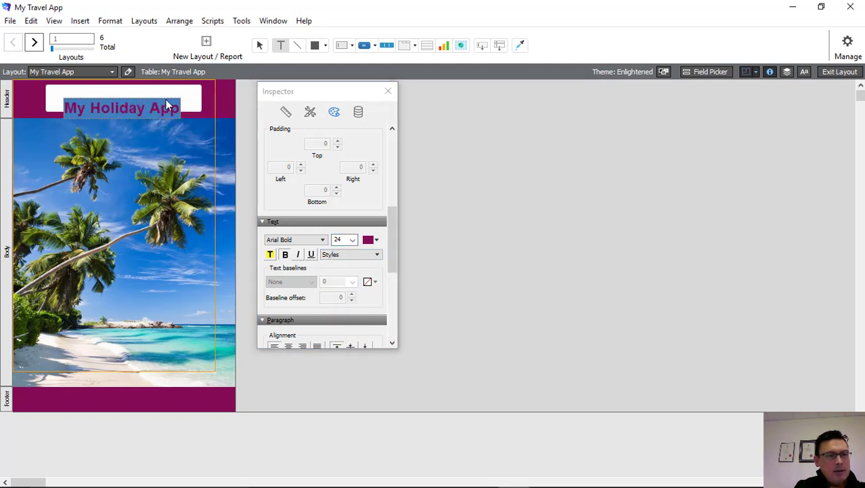
# Move the title up onto the white header rectangle and widen the rectangle slightly on both sides
pyautogui.press('Escape')
pyautogui.moveTo(161, 112); pyautogui.dragTo(205, 98)
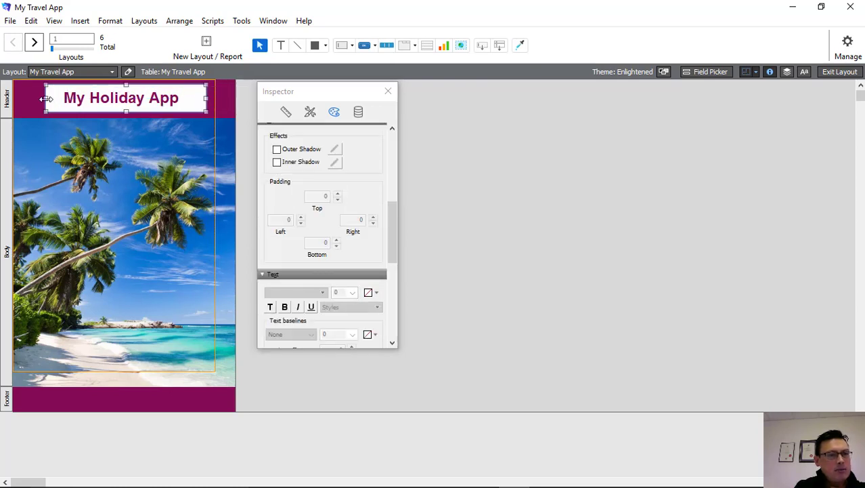
pyautogui.moveTo(45, 98); pyautogui.dragTo(35, 99)
# Set the "My Holiday App" title's font to Lucida Handwriting and recenter the title on the white header rectangle
pyautogui.click(128, 105)
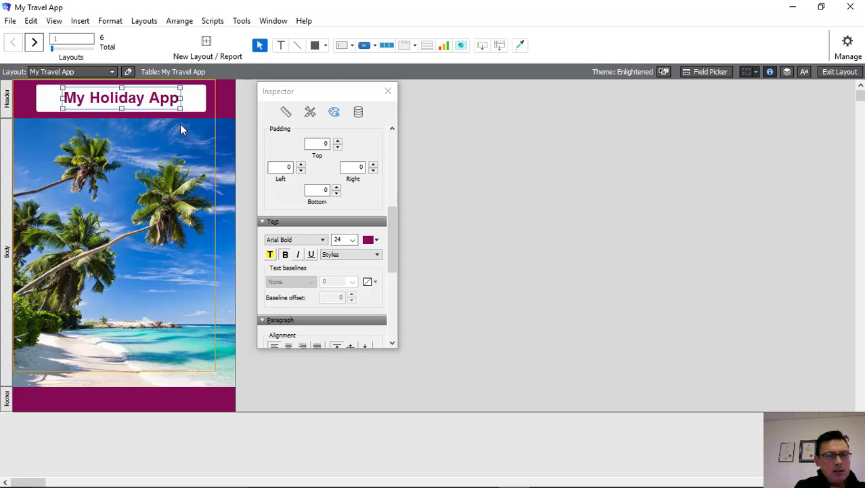
pyautogui.click(317, 240)
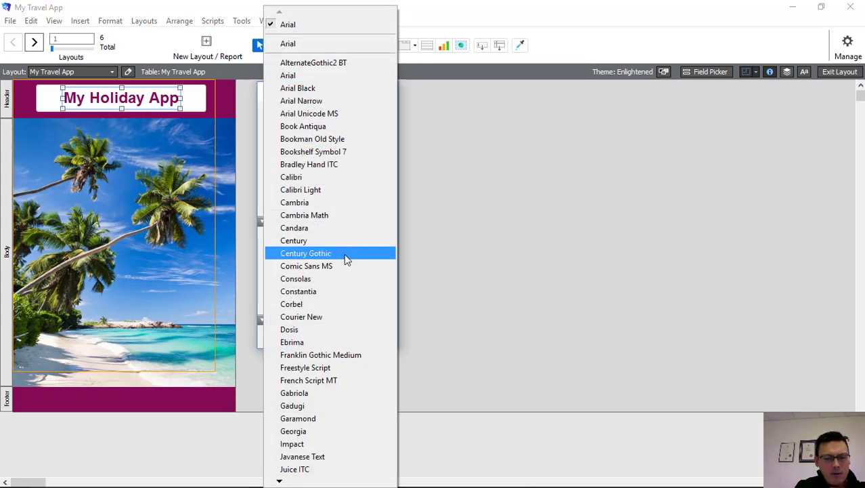
pyautogui.moveTo(279, 482)
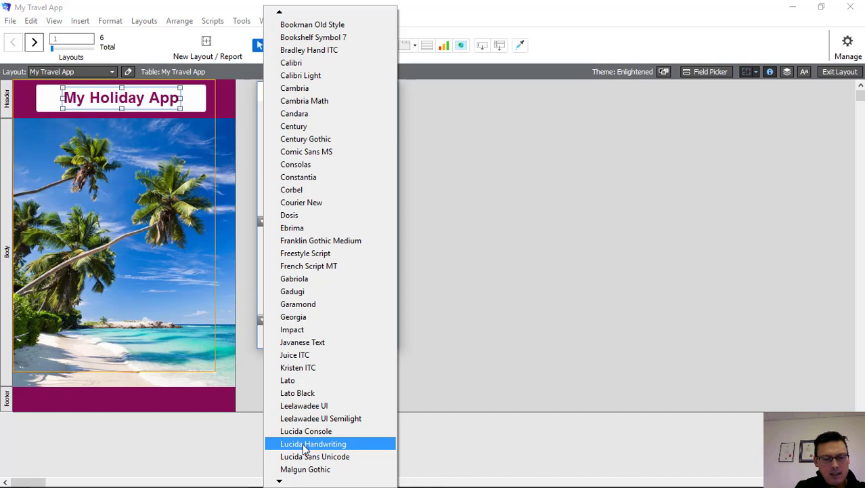
pyautogui.click(302, 443)
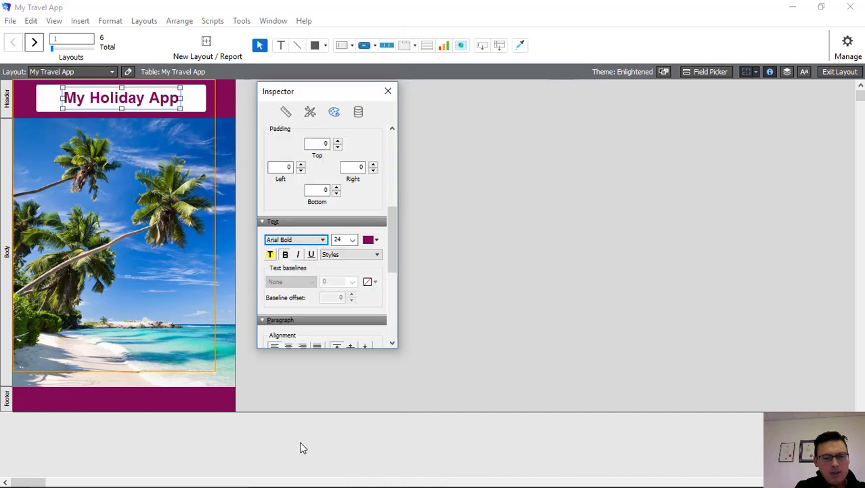
pyautogui.click(161, 137)
pyautogui.moveTo(158, 101); pyautogui.dragTo(143, 102)
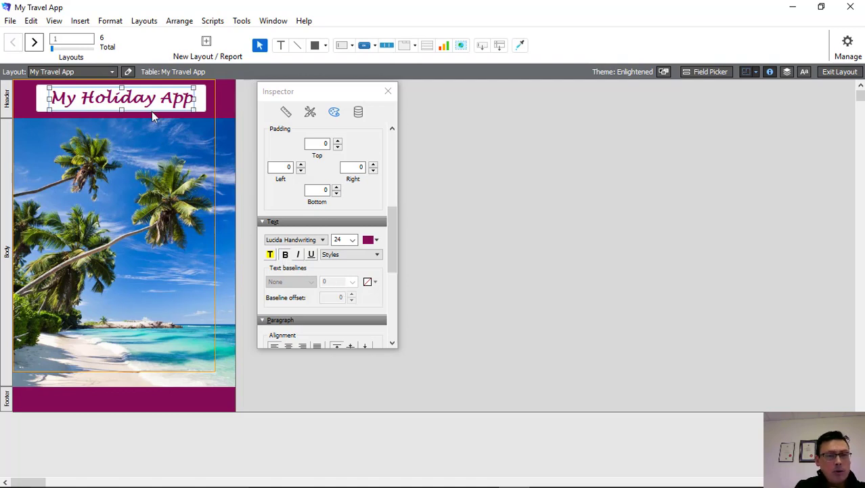
# Release the title's left autosizing anchor, leaving only its top anchor locked
pyautogui.click(286, 112)
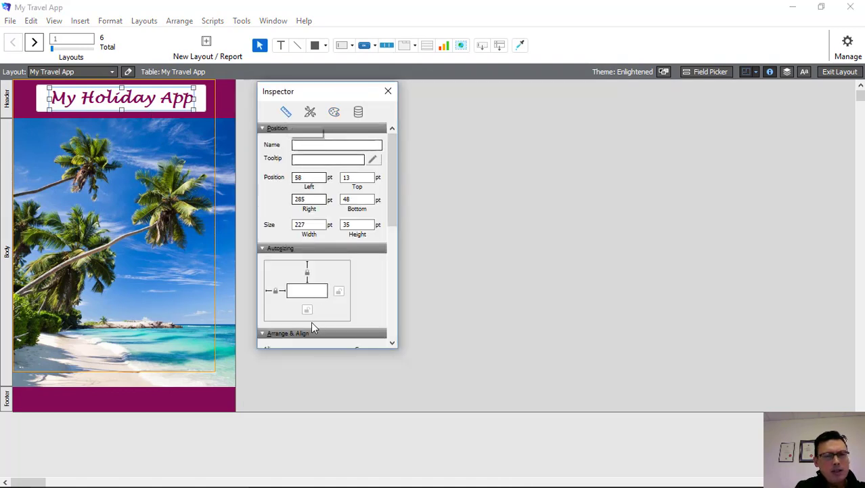
pyautogui.click(277, 291)
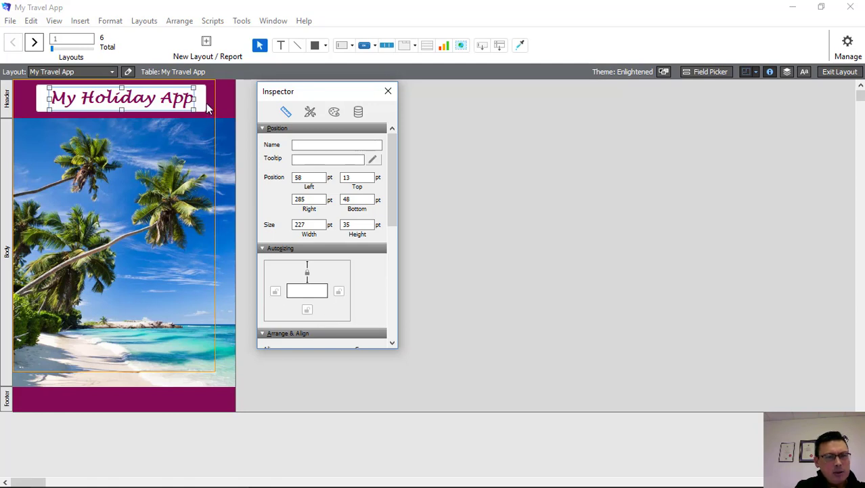
# Widen the white header rectangle slightly on its right side to about 271 pt
pyautogui.moveTo(208, 106); pyautogui.dragTo(215, 139)
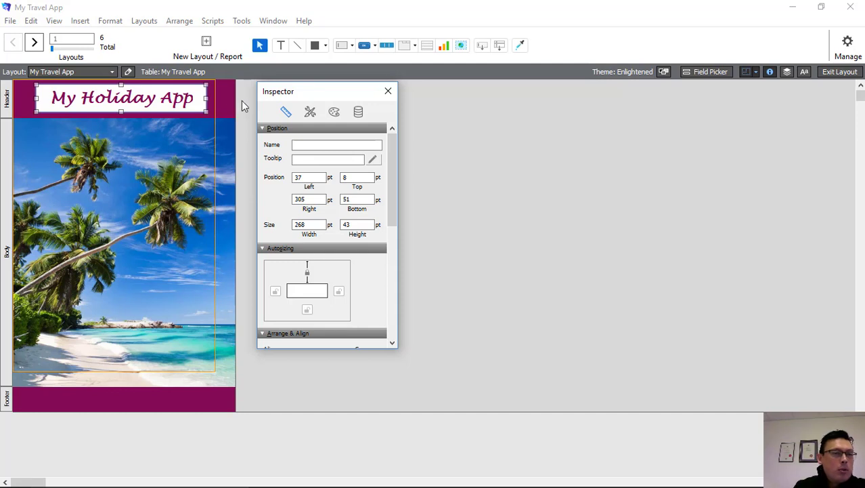
pyautogui.click(201, 102)
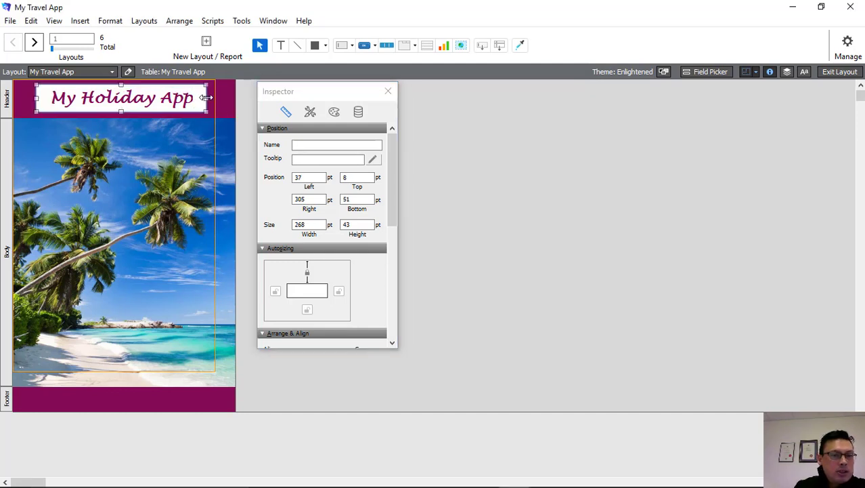
pyautogui.moveTo(206, 98)
pyautogui.mouseDown()
pyautogui.moveTo(194, 98)
pyautogui.moveTo(207, 99)
pyautogui.mouseUp()
pyautogui.click(209, 104)
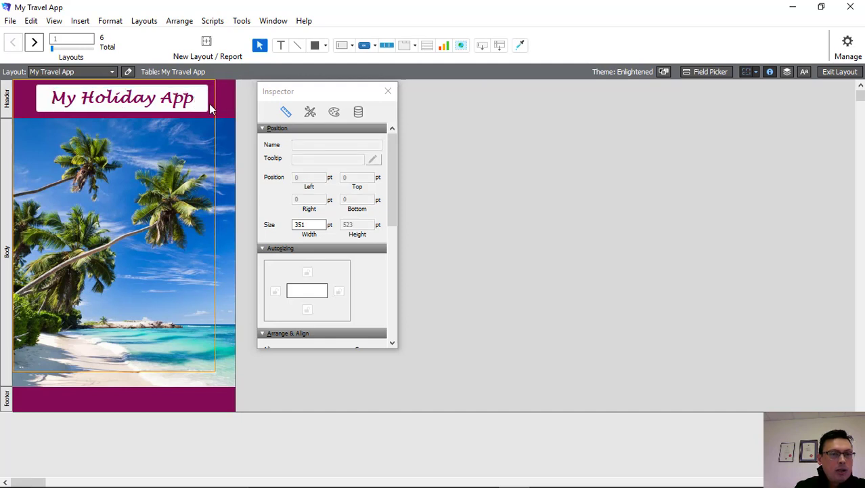
# Widen the title's text box to about 235 pt and place it at left position 56 pt on the white rectangle
pyautogui.click(170, 102)
pyautogui.click(307, 272)
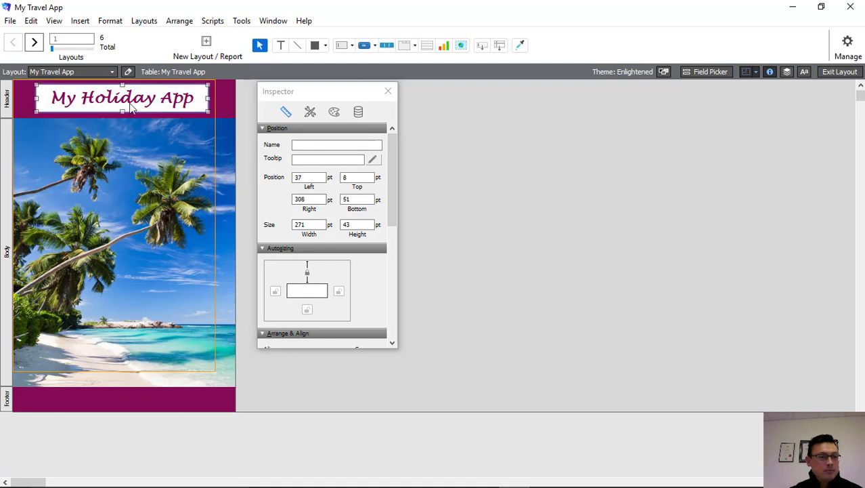
pyautogui.click(58, 102)
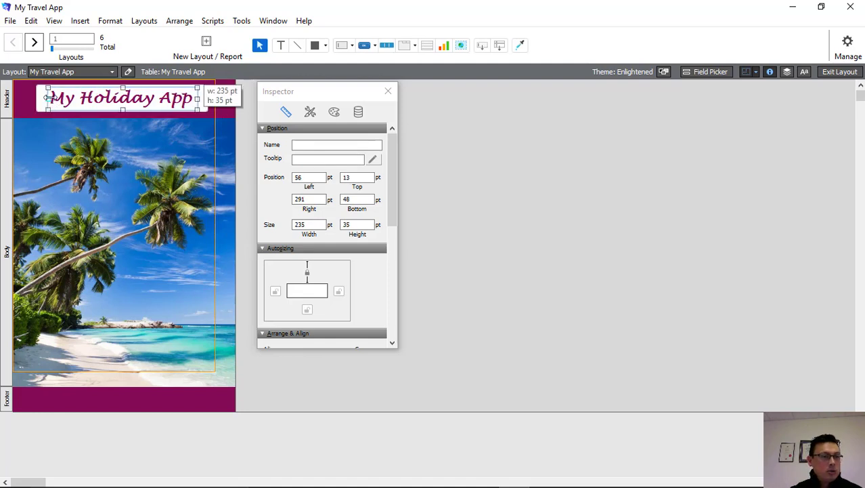
pyautogui.click(226, 107)
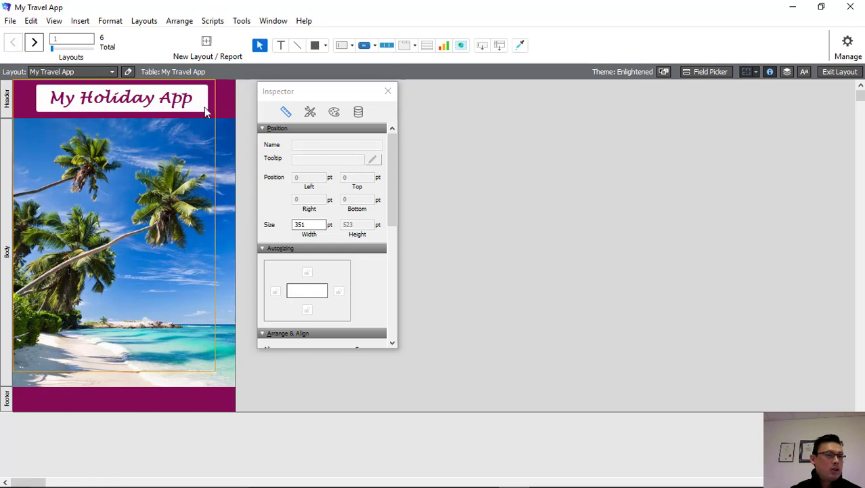